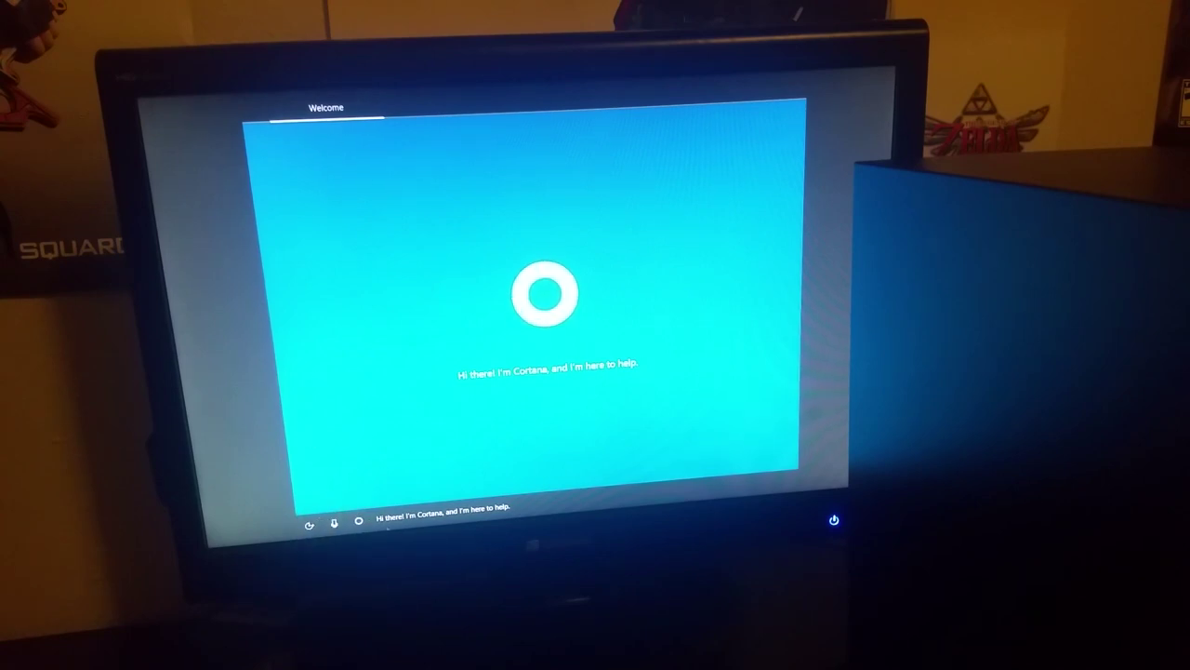
- Open and close the Ease of Access flyout, then mute Cortana's setup narration
click(310, 526)
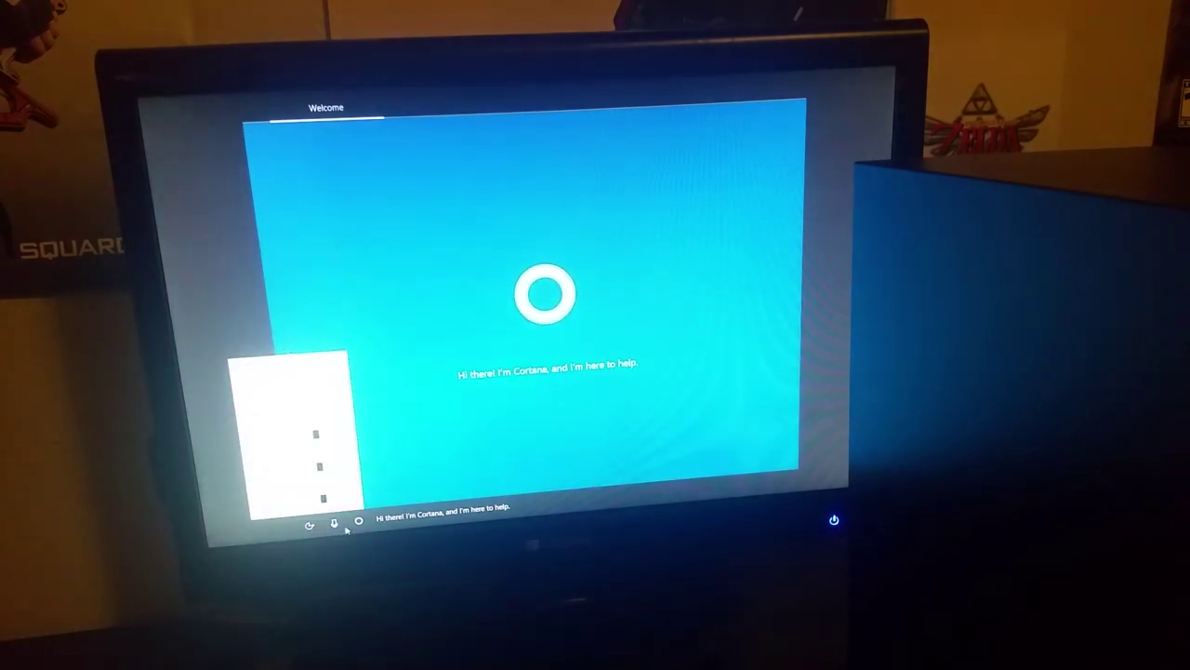
click(560, 422)
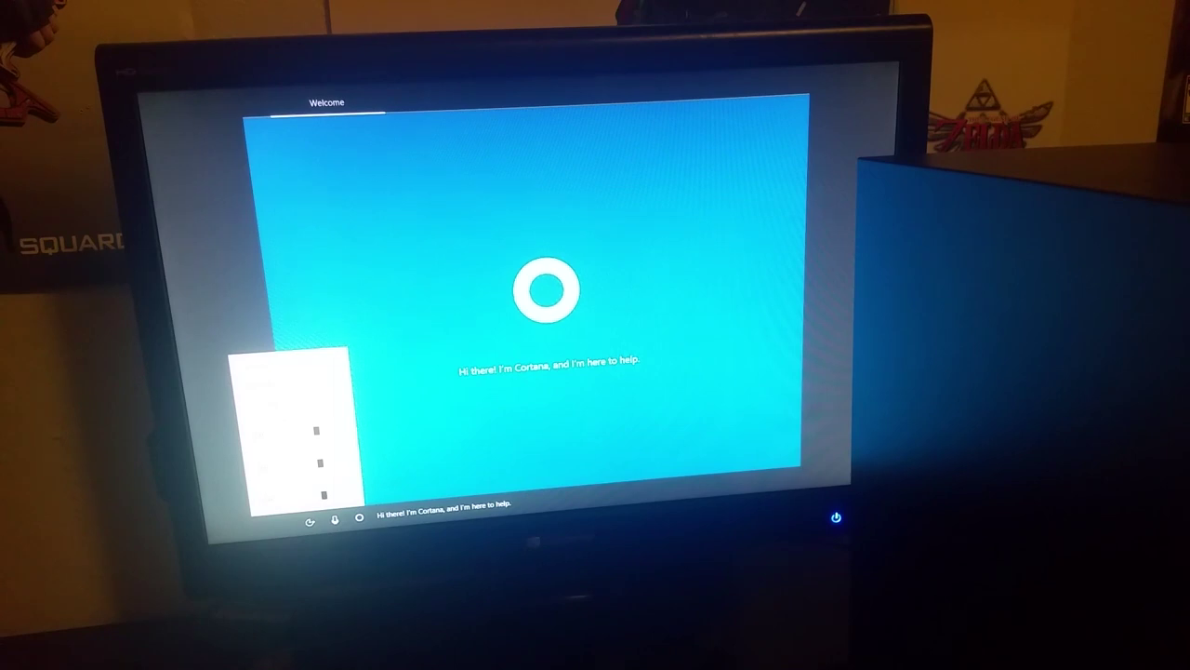
click(298, 373)
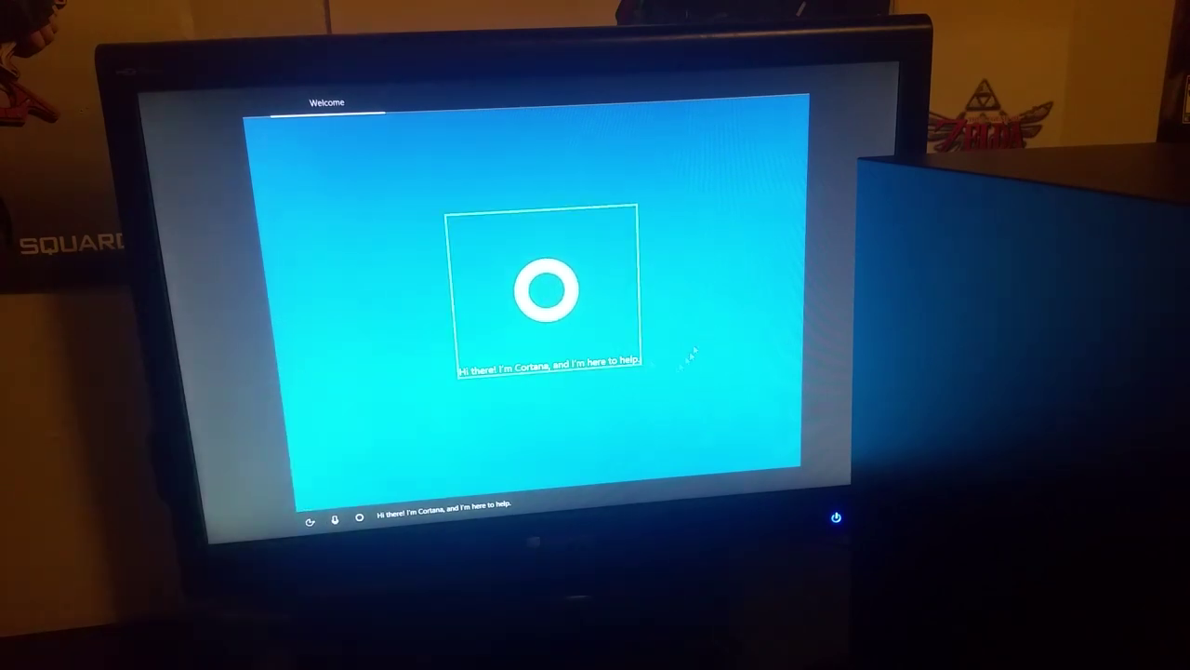
click(313, 523)
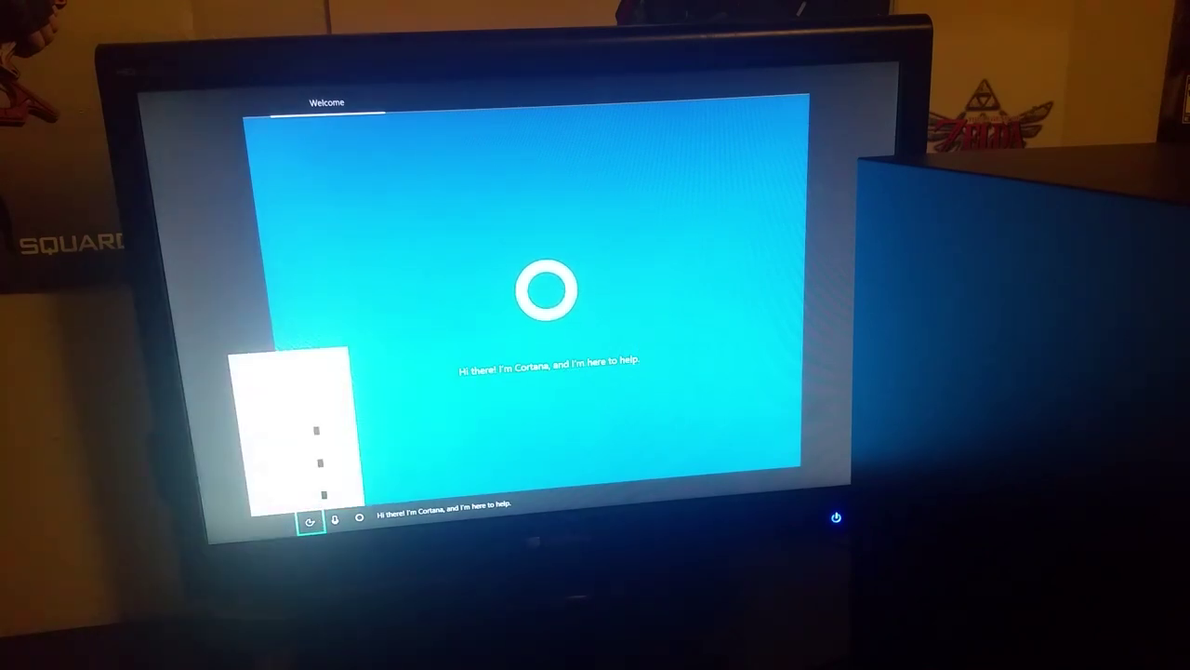
click(344, 524)
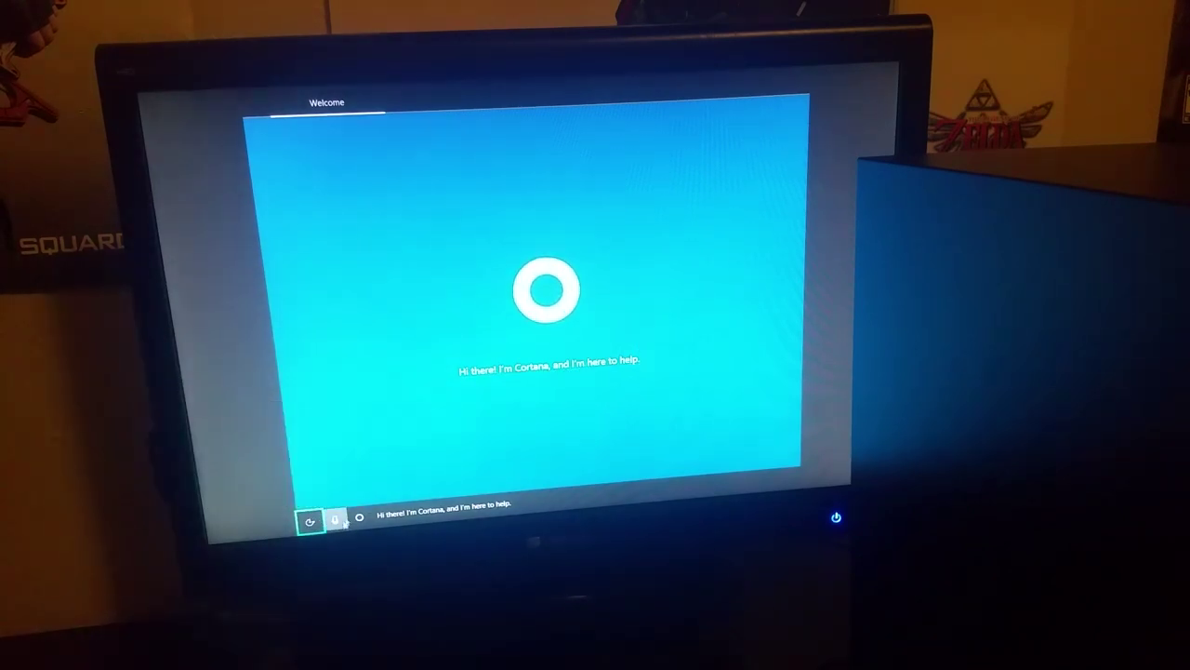
click(337, 520)
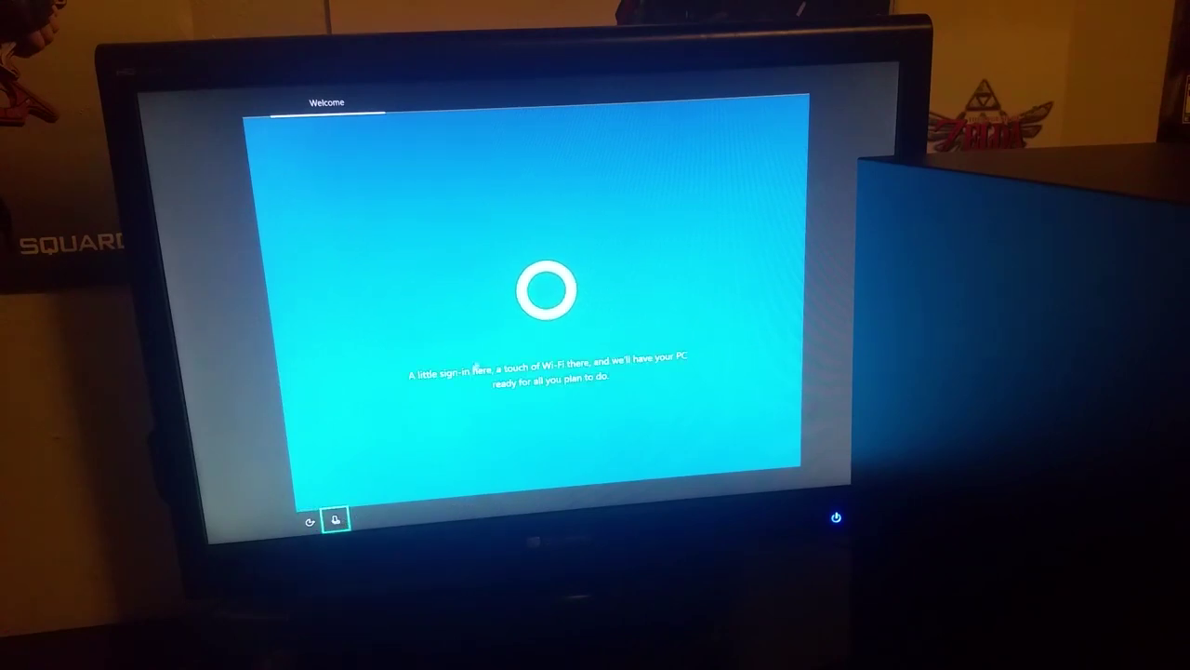
key(Tab)
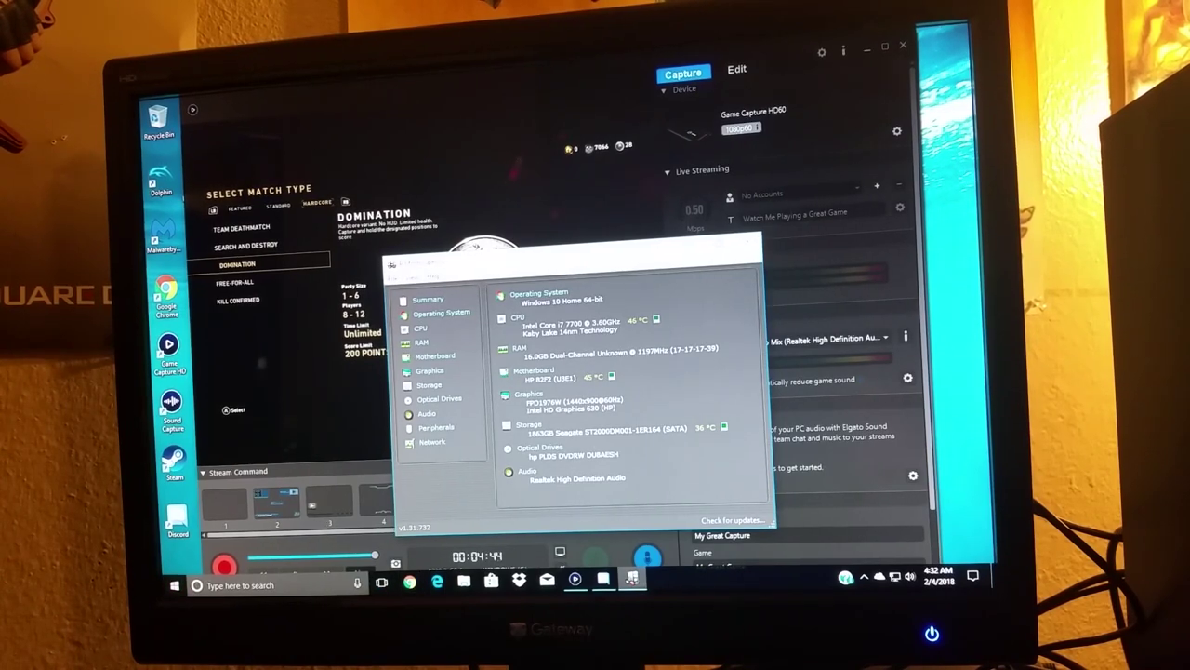
- Move Speccy around to read its summary and highlight Realtek High Definition Audio, then close Speccy
mouse_move(558, 249)
mouse_down()
mouse_move(570, 214)
mouse_move(586, 224)
mouse_up()
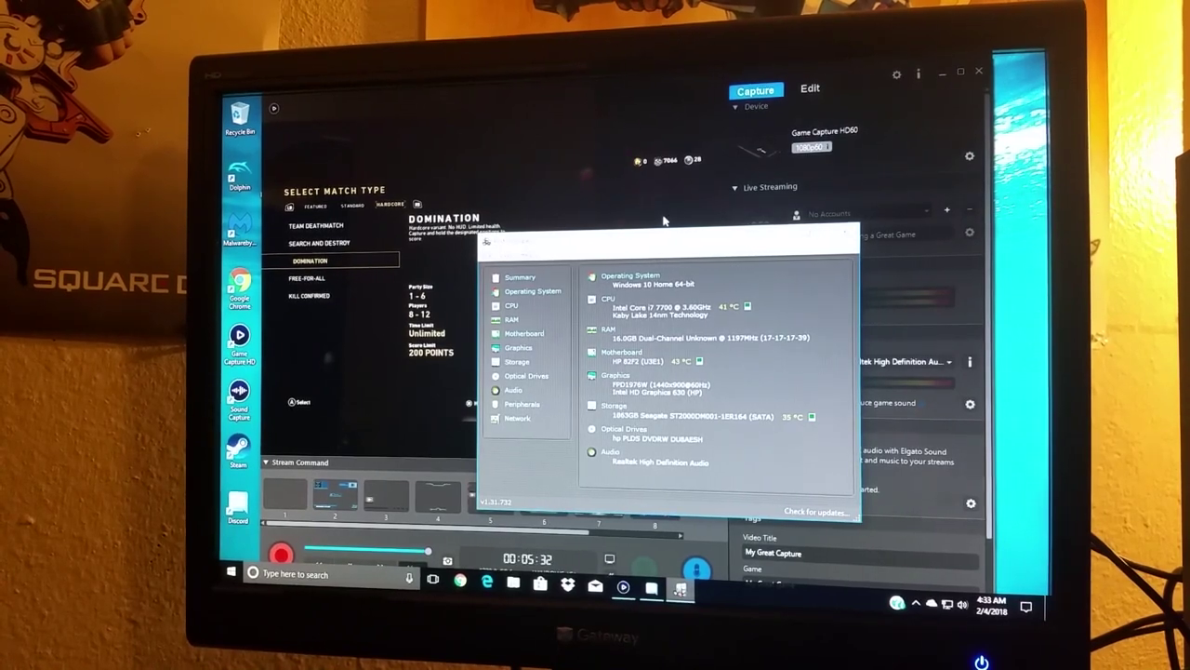
mouse_move(651, 240)
mouse_down()
mouse_move(602, 209)
mouse_move(660, 237)
mouse_up()
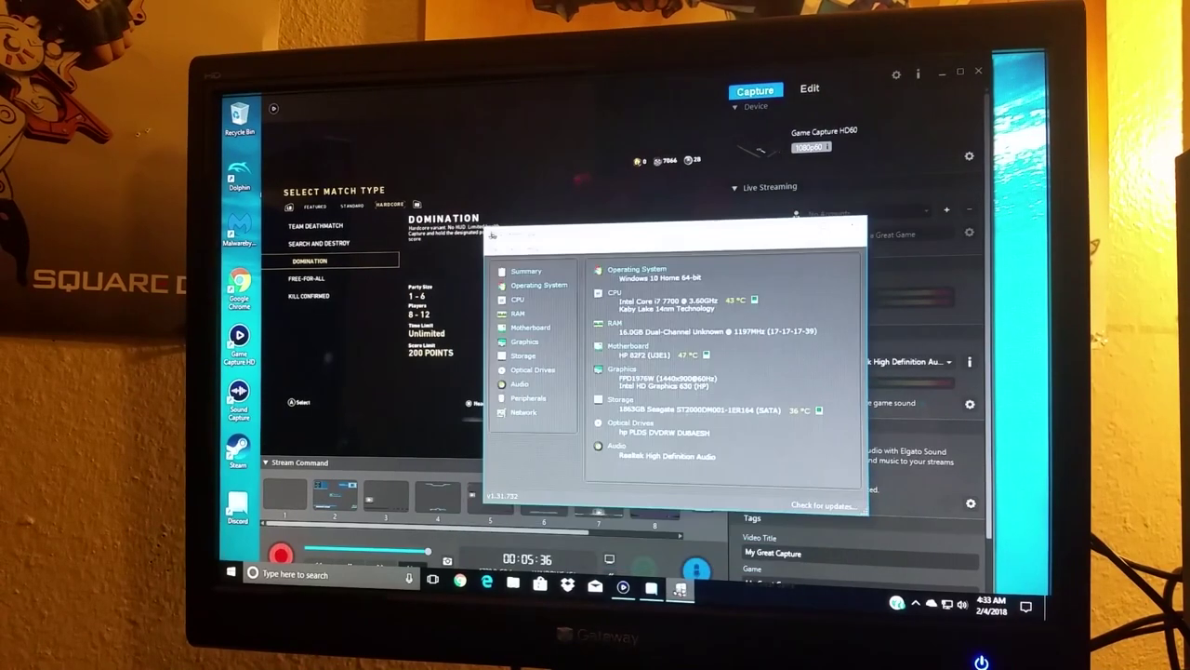
drag(702, 465, 662, 454)
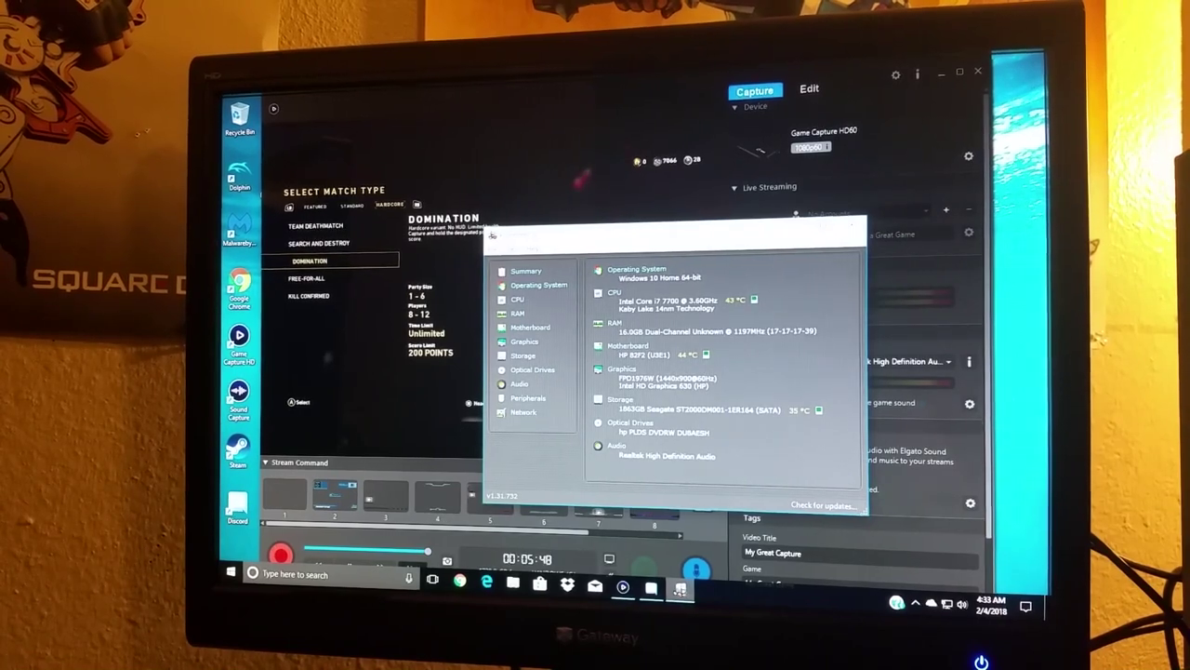
drag(819, 232, 824, 298)
click(779, 294)
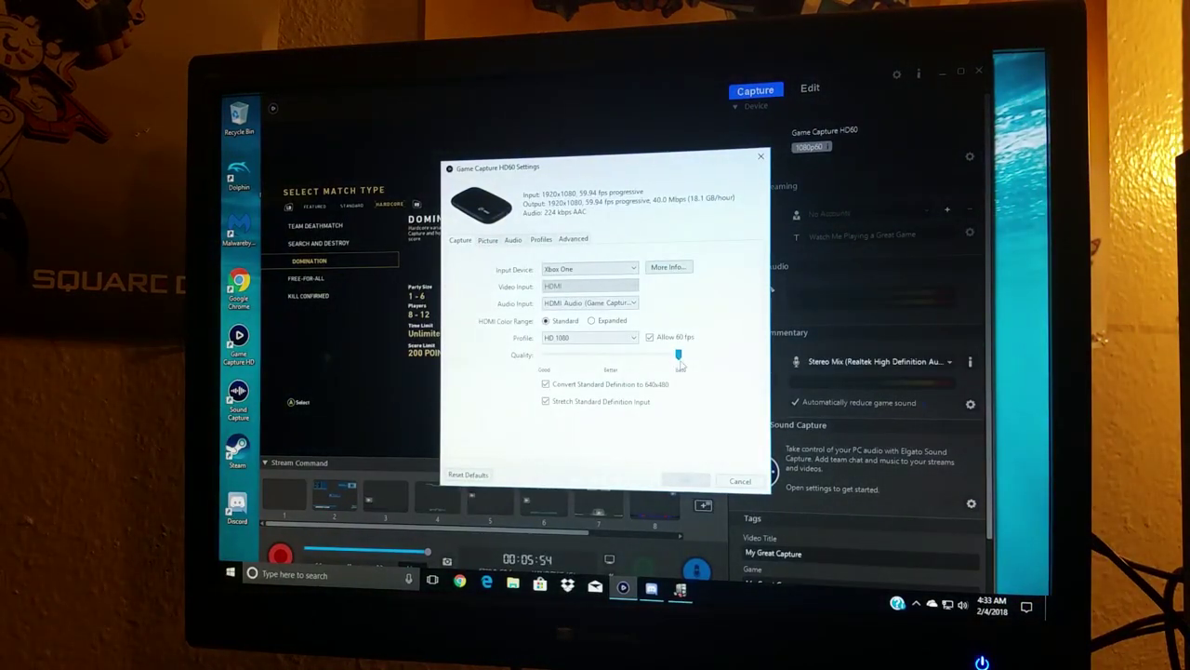
- Cancel the HD60 capture settings and bring up a File Explorer window
click(738, 481)
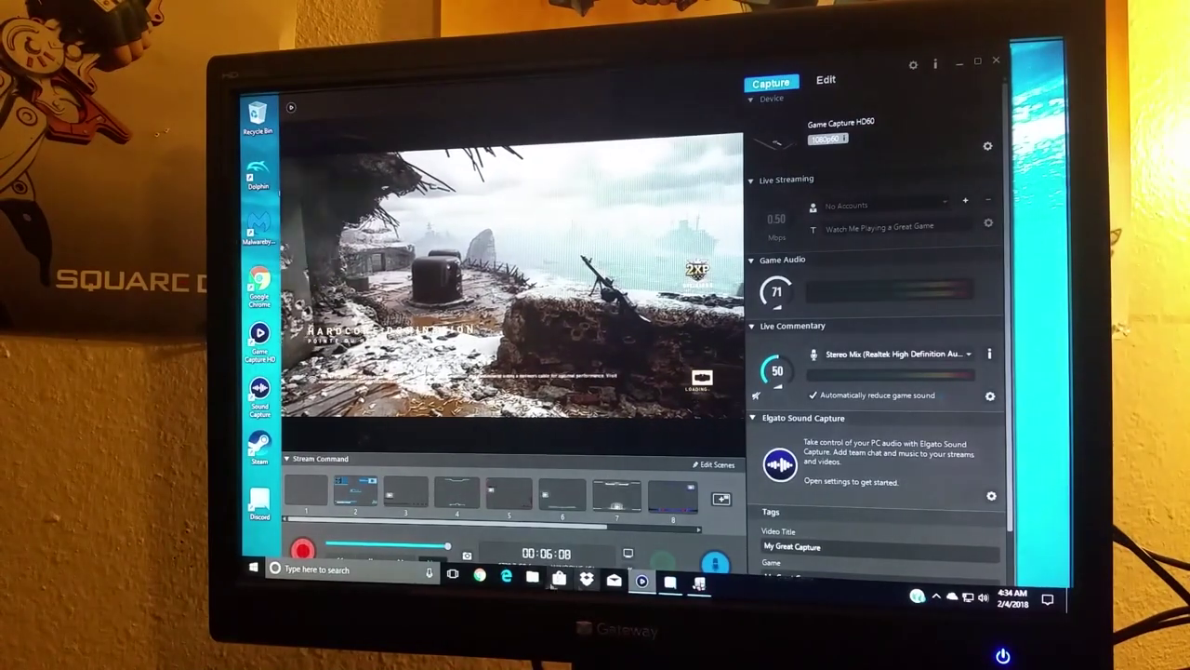
key(super+e)
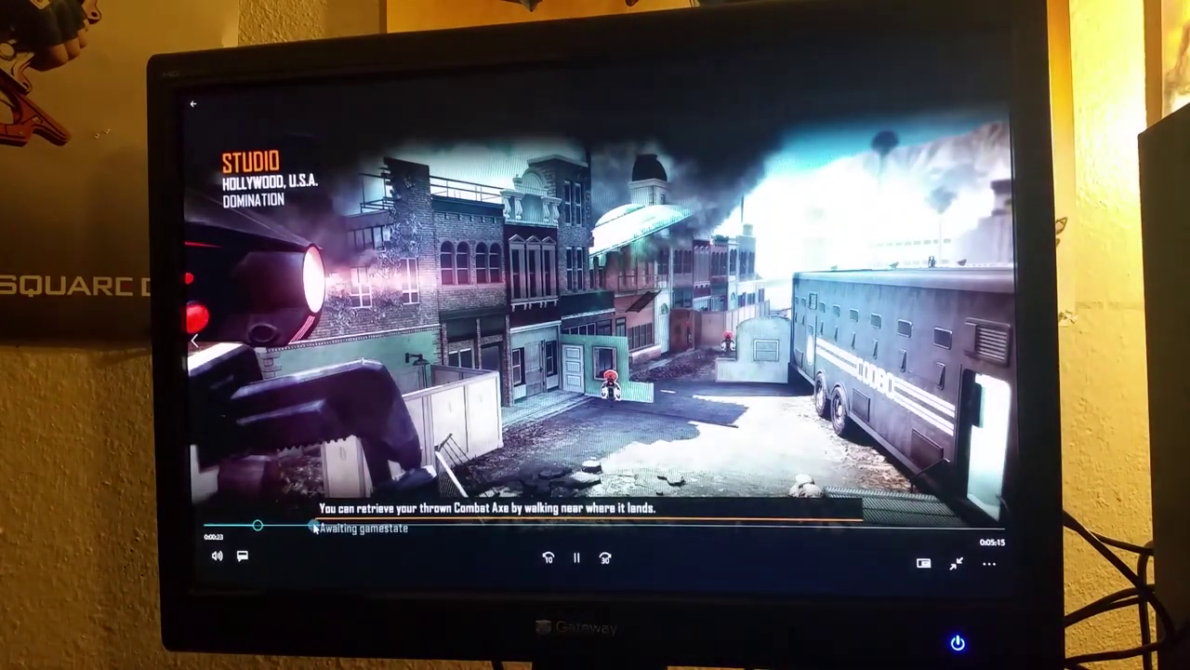
- Scrub the Domination capture ahead to the Nuketown match, pause, exit fullscreen, and close Movies & TV
drag(256, 526, 356, 526)
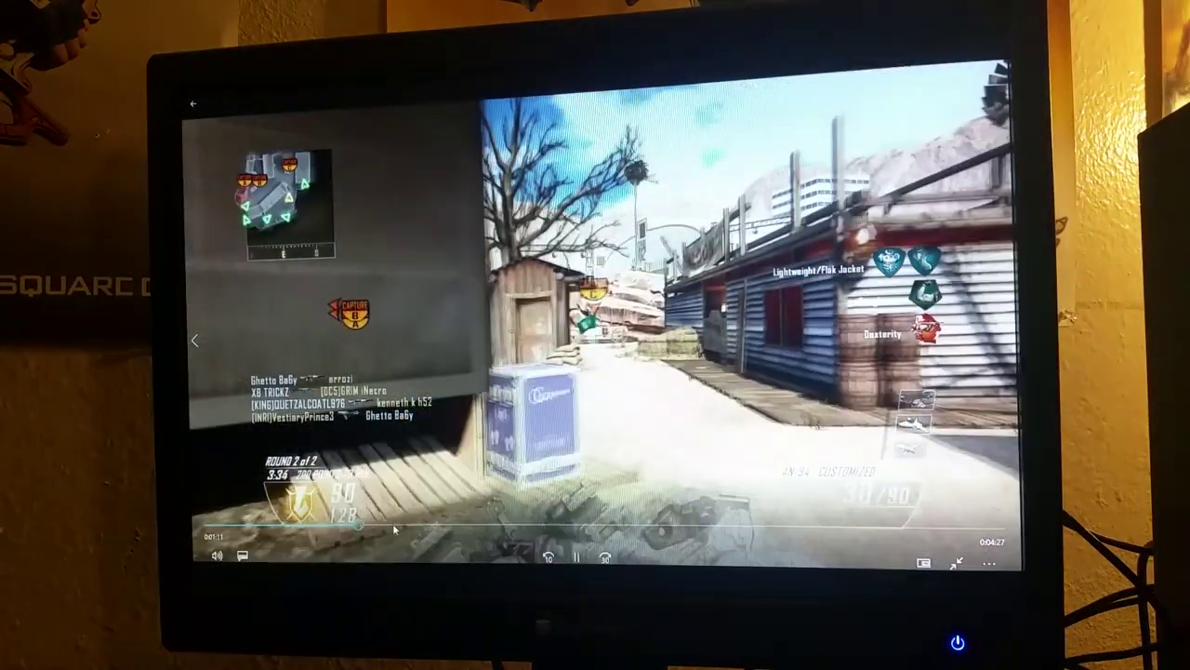
click(394, 526)
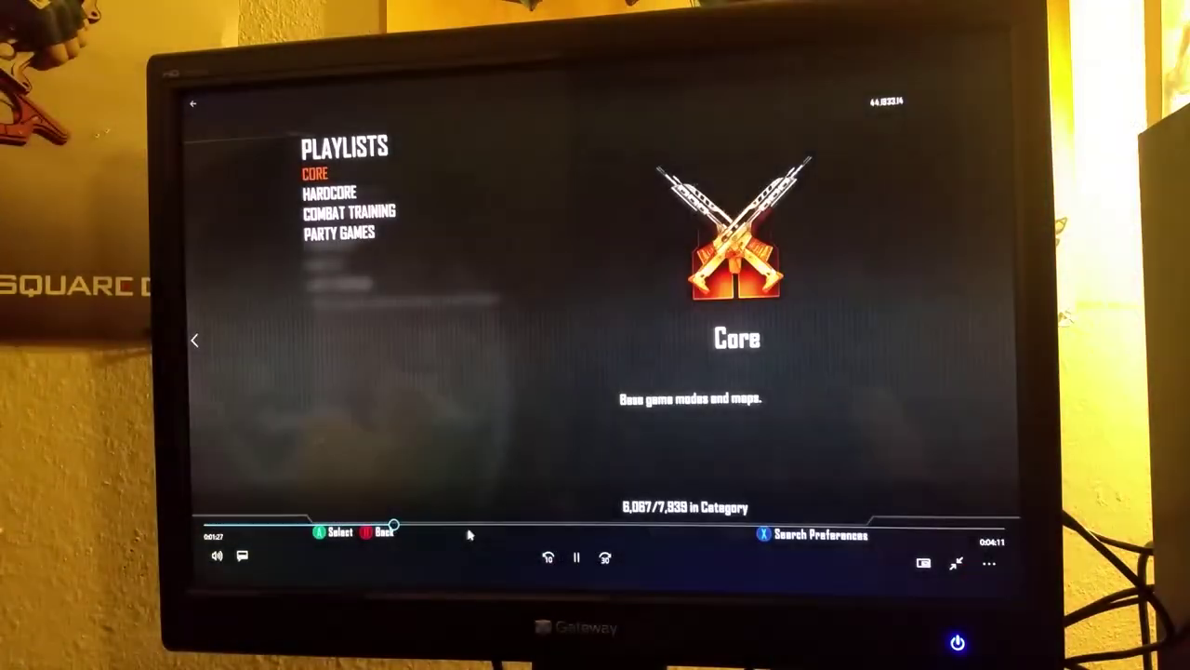
drag(469, 534, 555, 529)
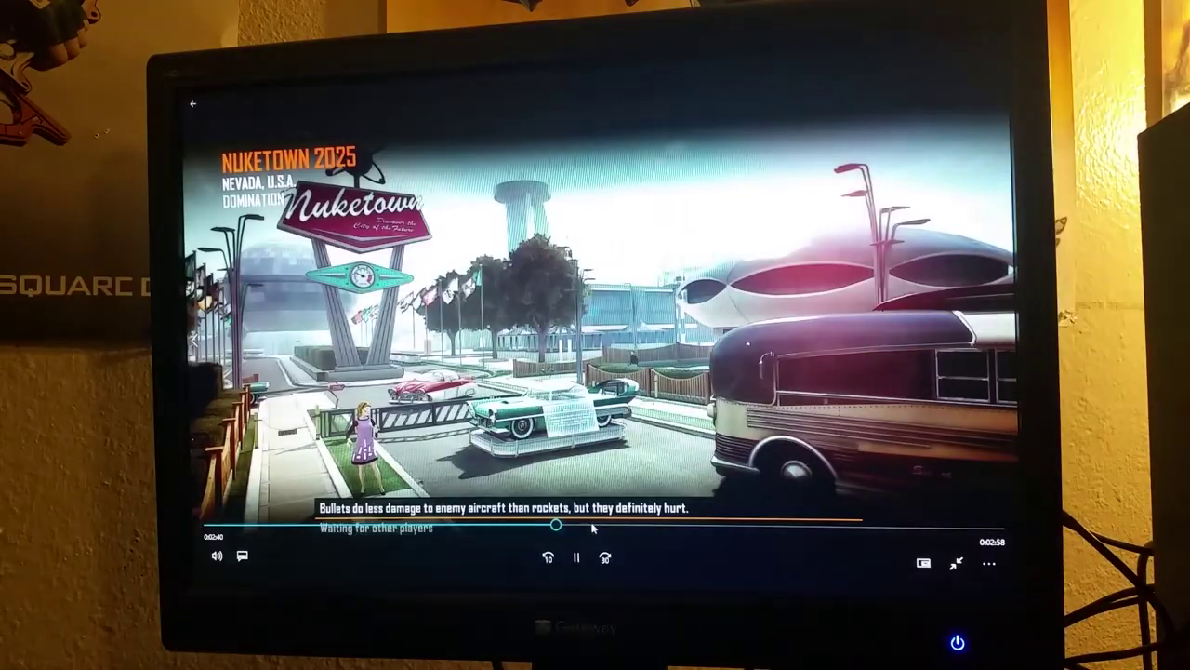
click(592, 526)
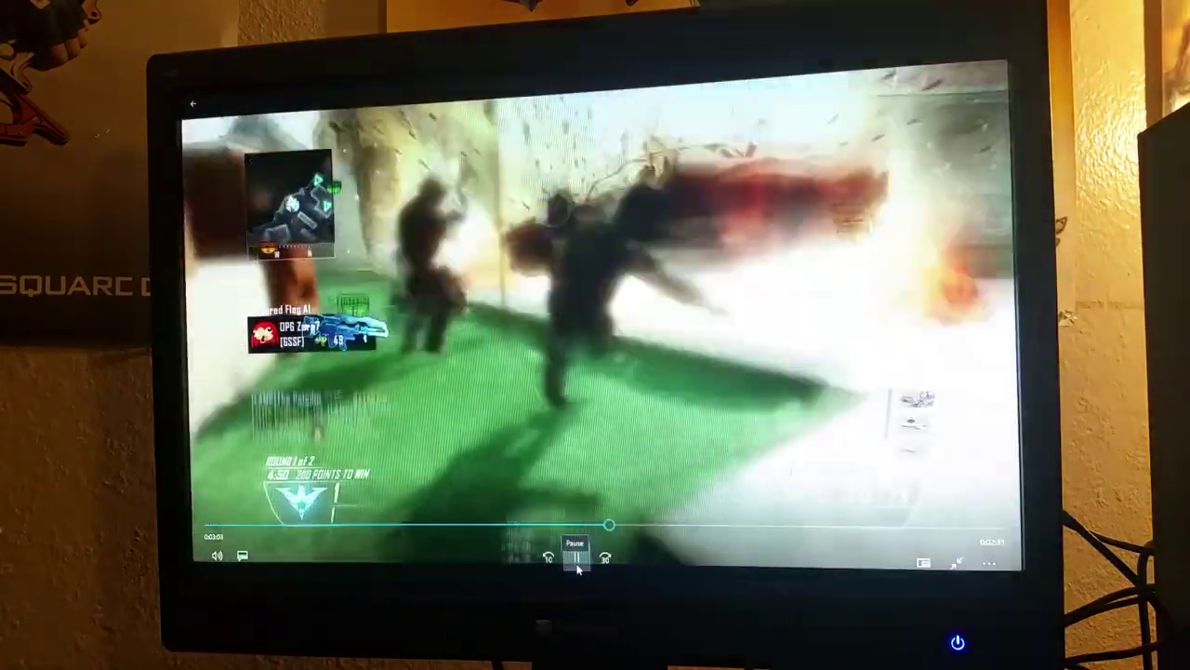
click(577, 562)
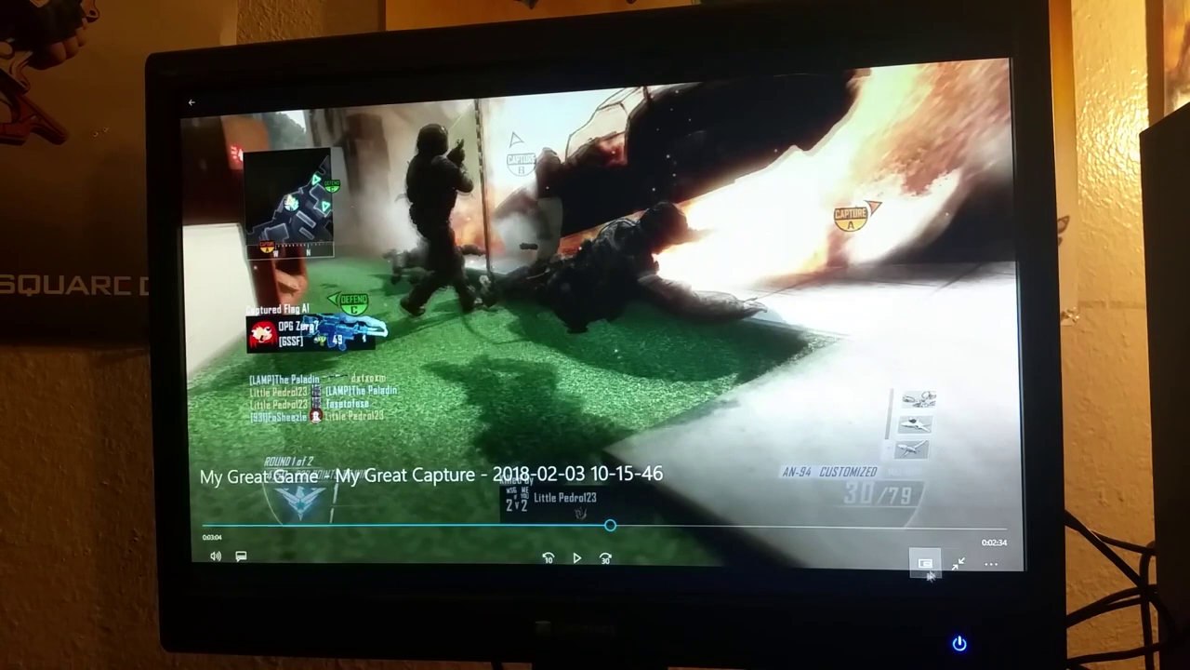
click(958, 562)
click(992, 41)
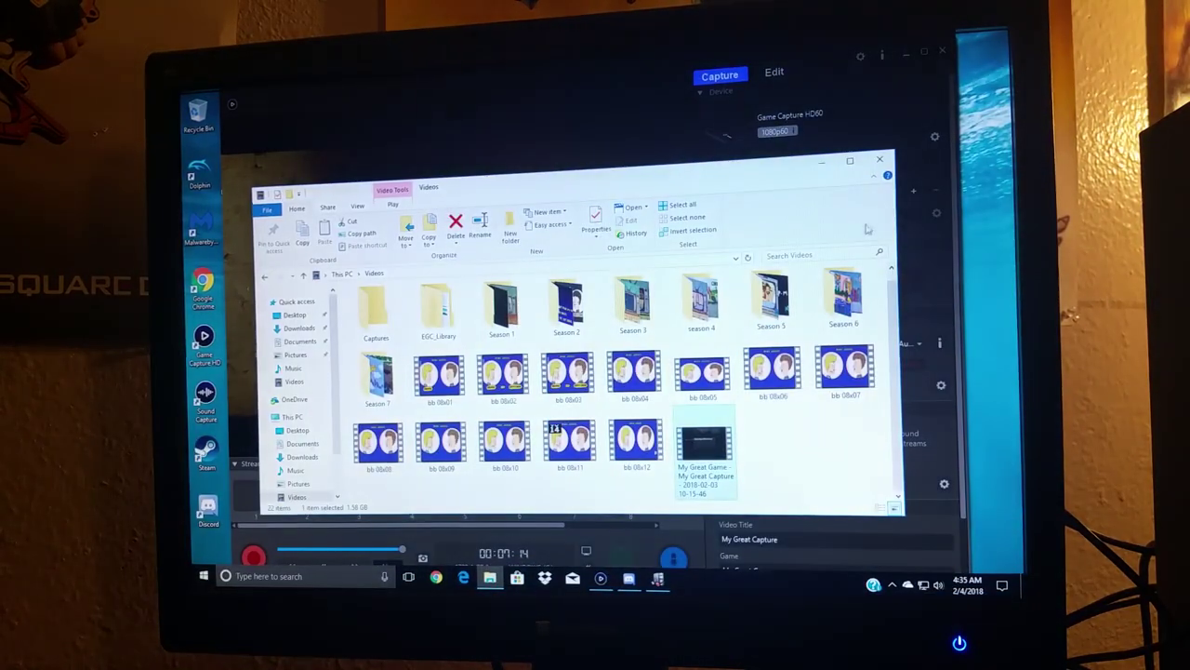
- Close the Videos folder window in File Explorer
click(884, 165)
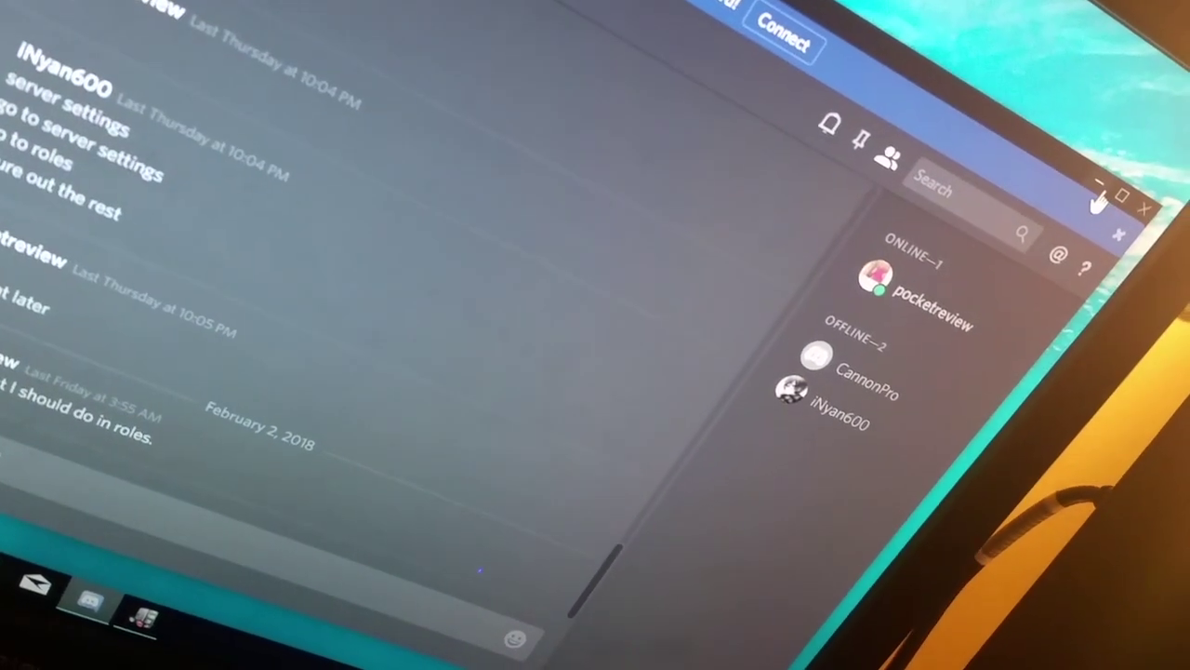
- Close the Discord server chat window
click(1152, 181)
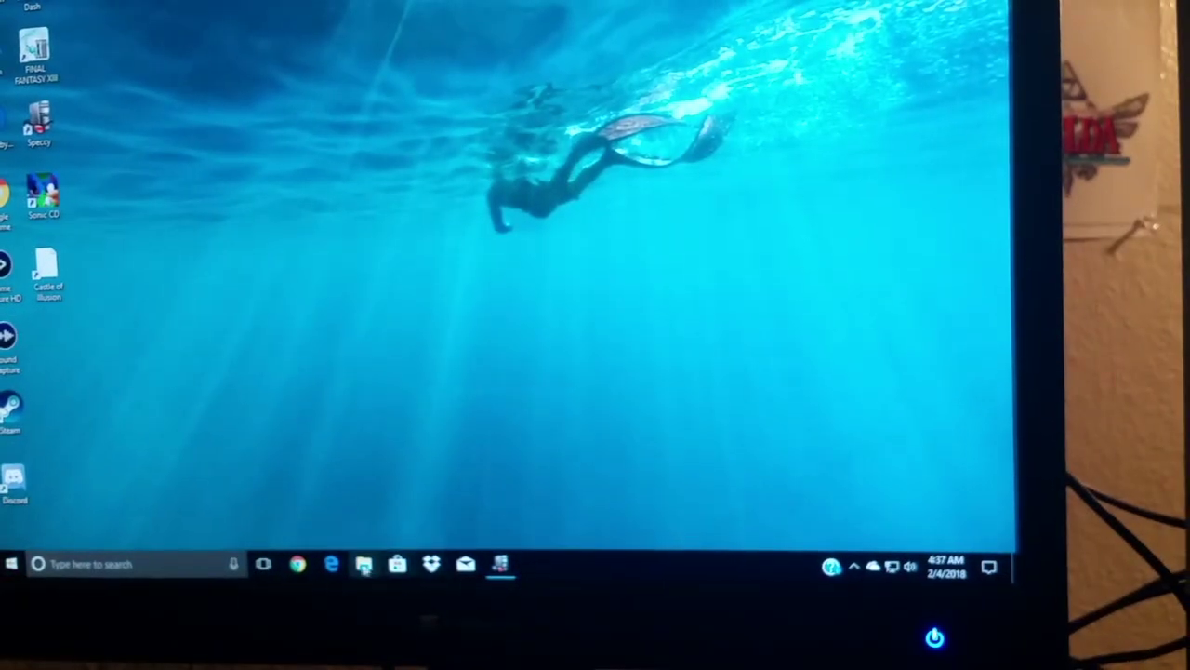
- Launch Geekbench 4 from taskbar search, approve the UAC prompt, and choose Later on the tryout notice
click(89, 562)
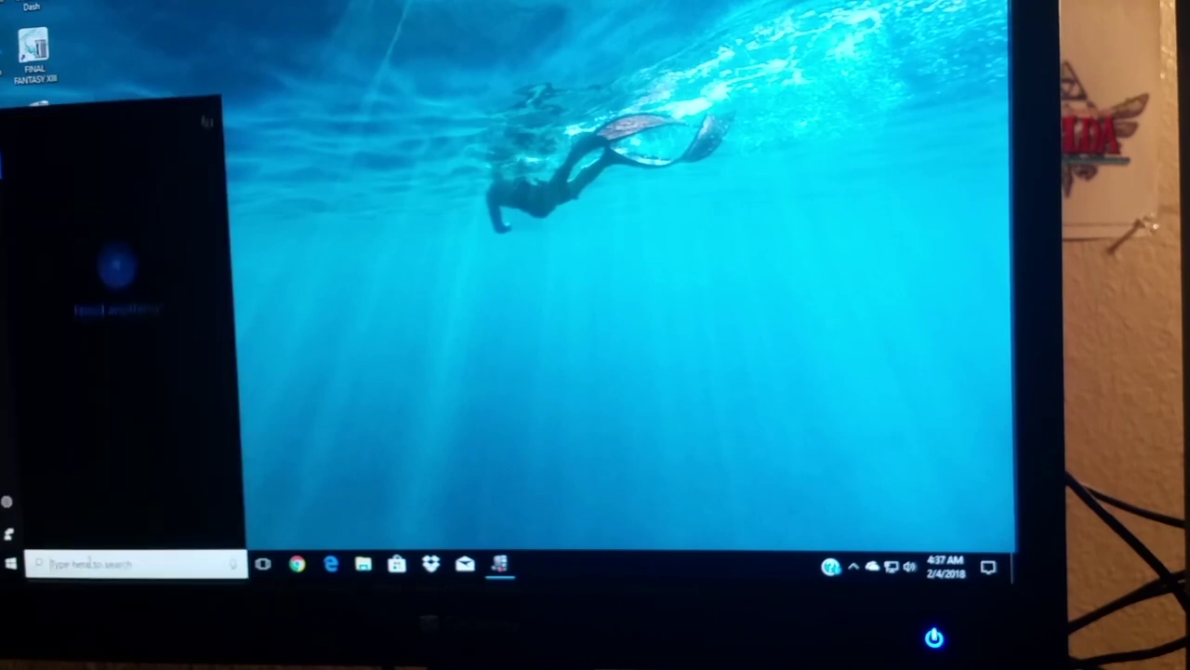
text(geek)
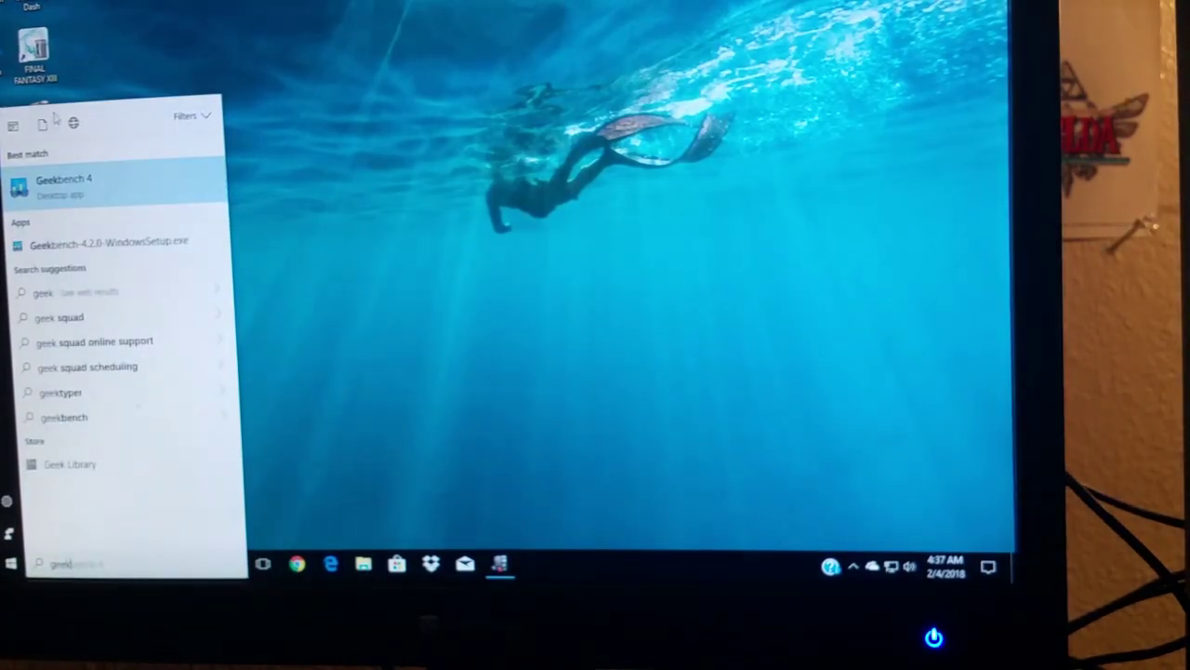
click(51, 189)
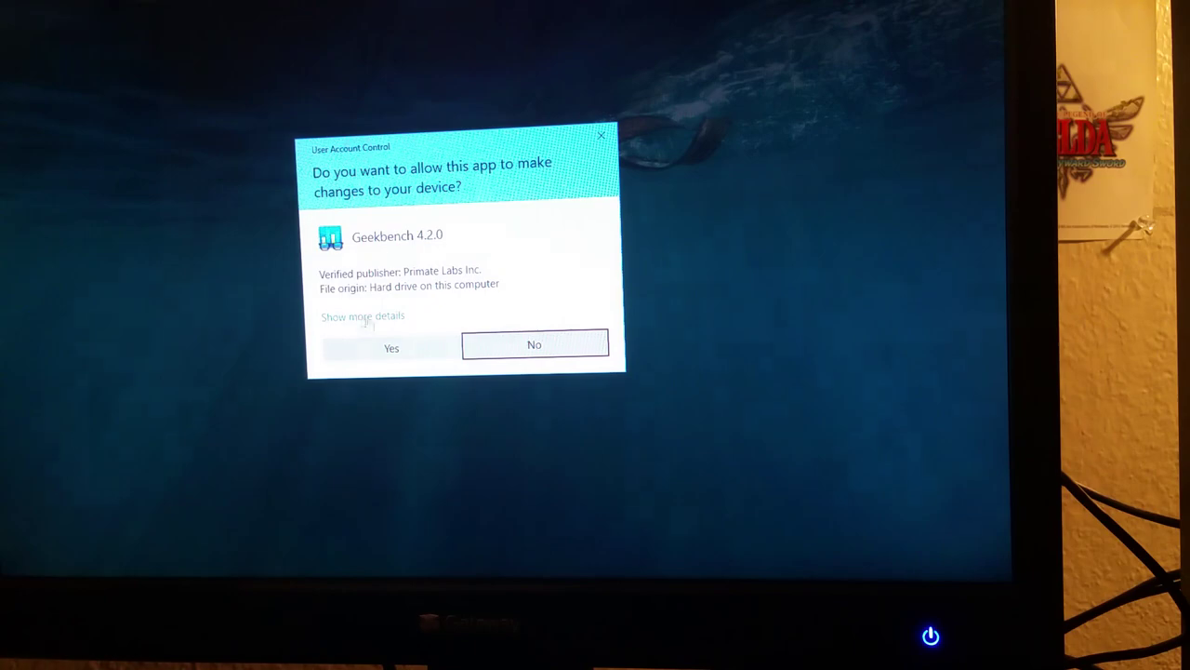
click(392, 347)
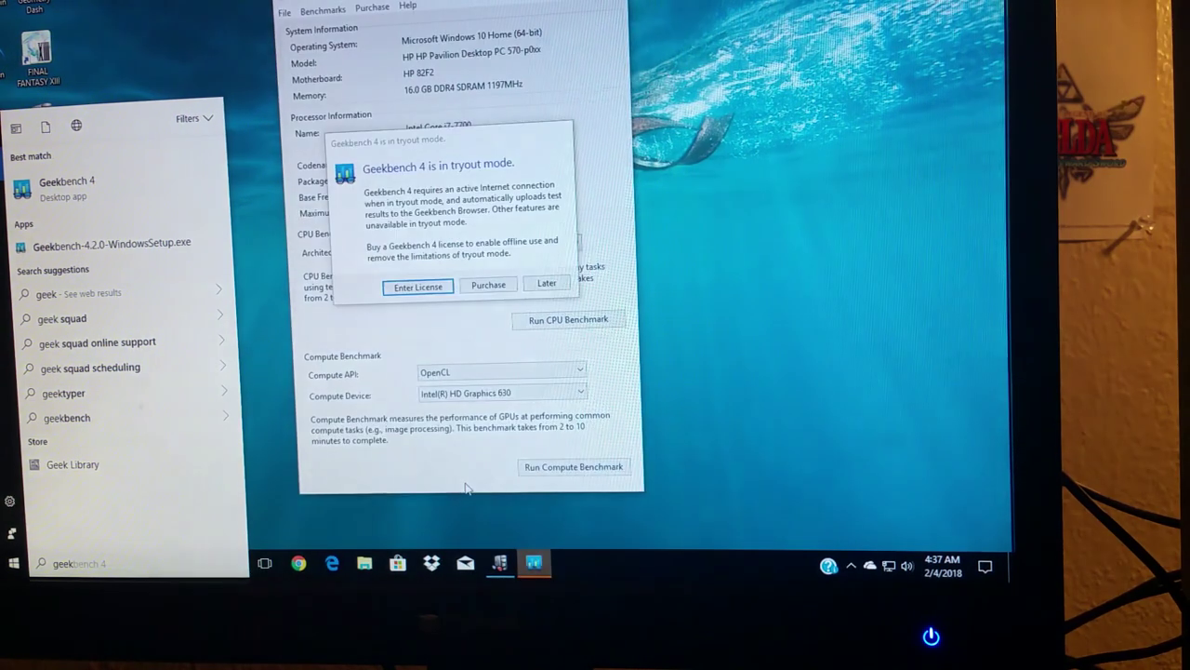
click(543, 283)
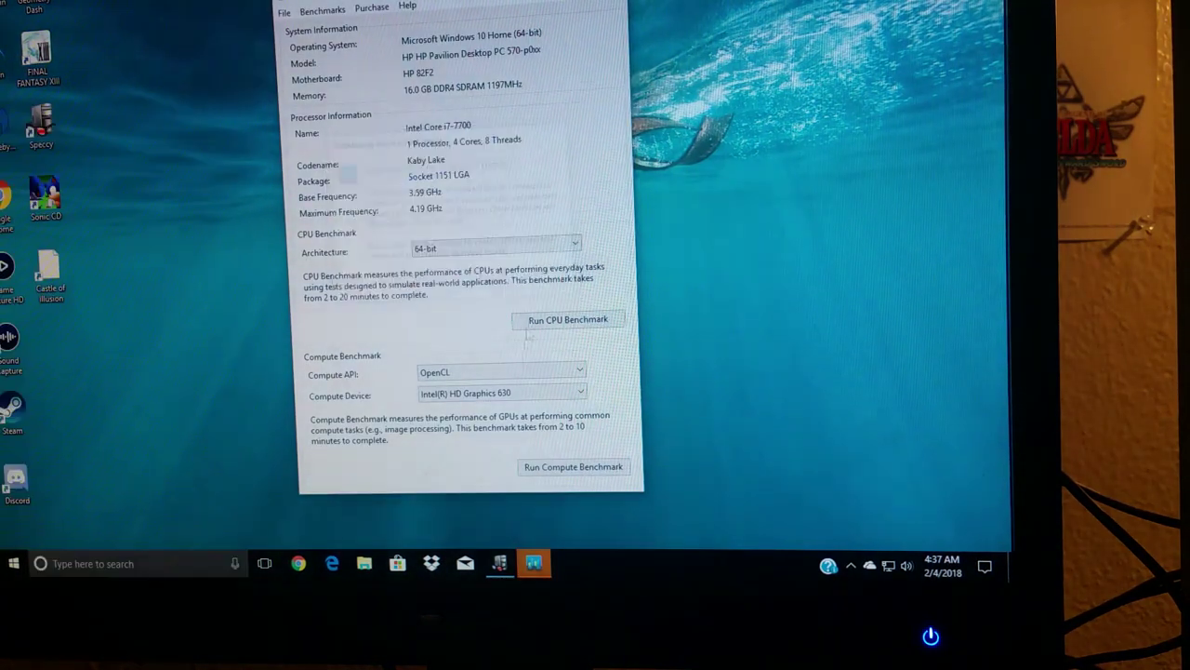
- Restore Speccy from the taskbar and close it, then start Run CPU Benchmark
click(503, 564)
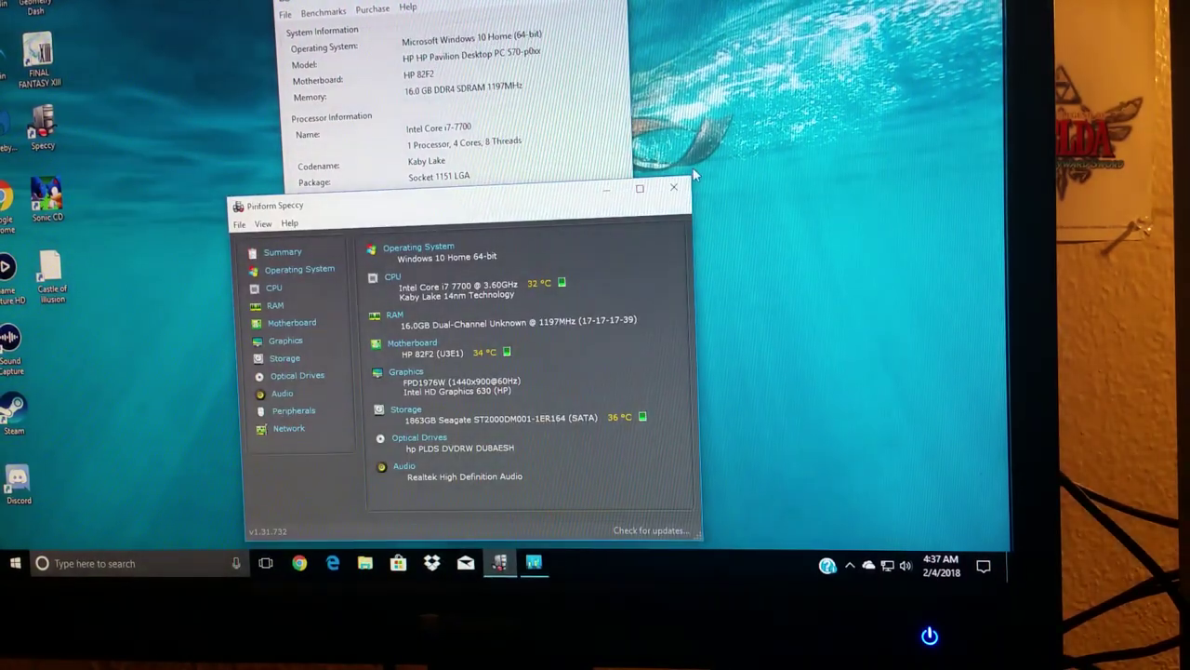
click(675, 187)
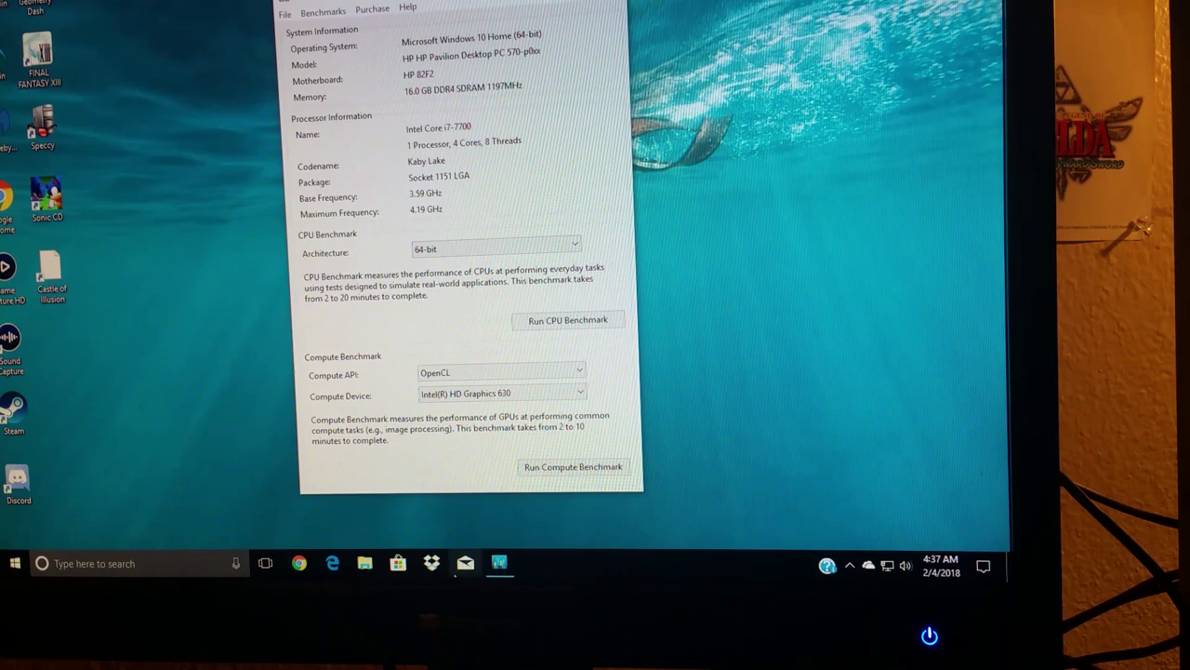
click(550, 322)
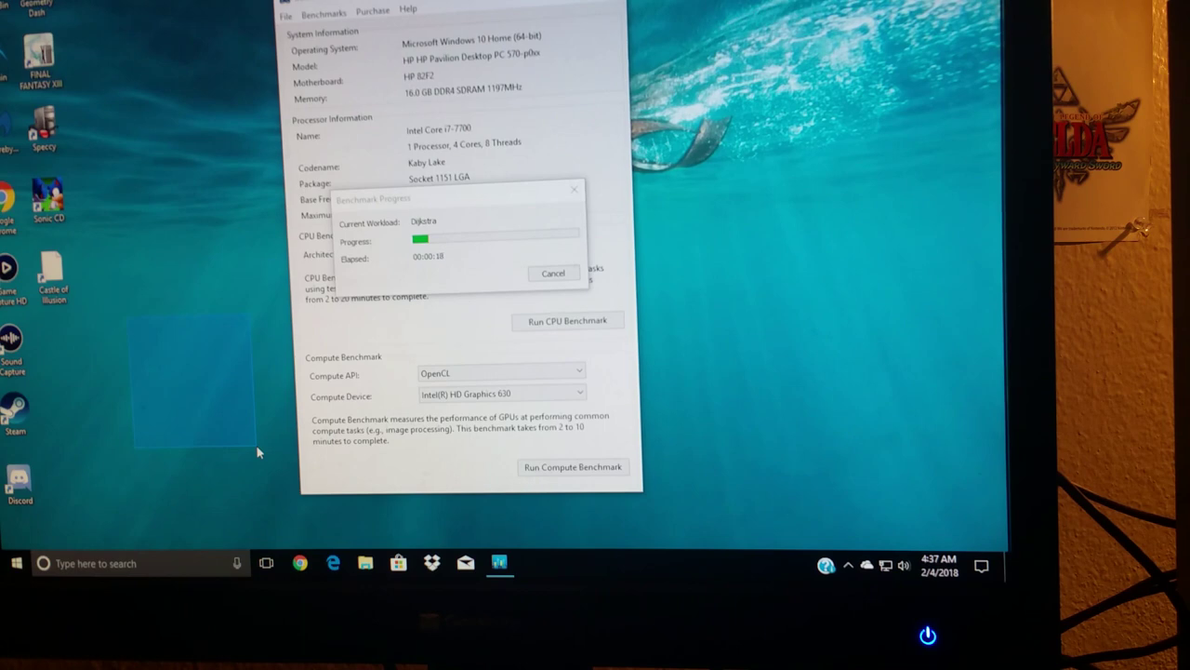
mouse_move(258, 450)
mouse_down()
mouse_move(261, 430)
mouse_move(18, 346)
mouse_up()
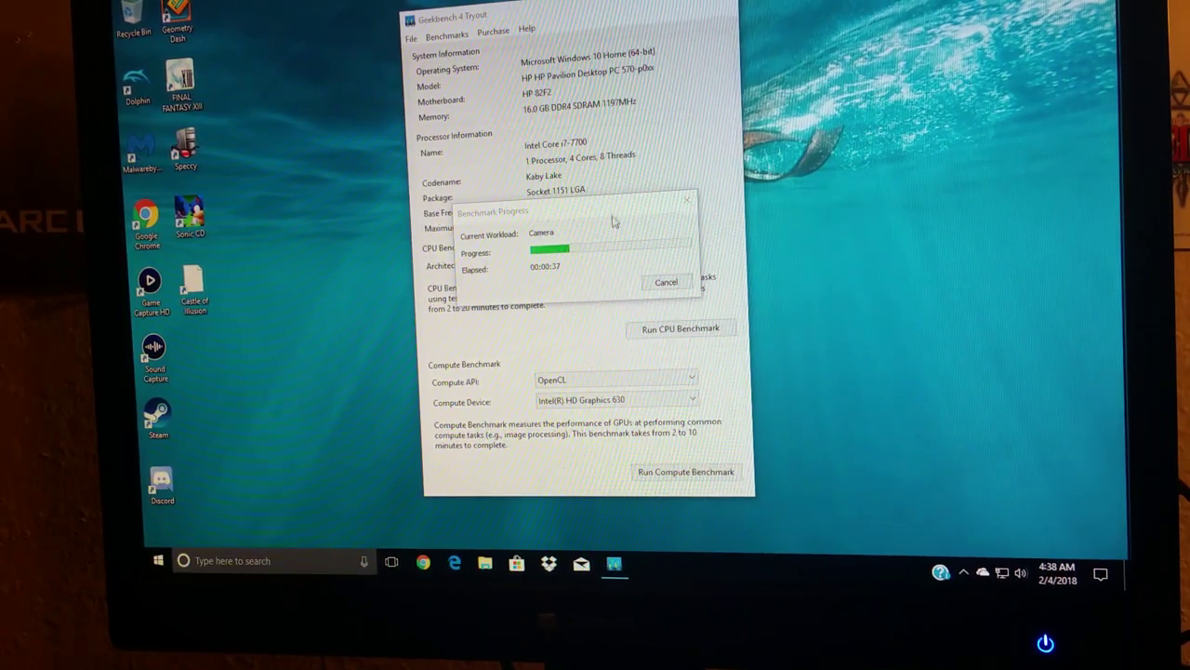
- Drag the Benchmark Progress dialog to the right of Geekbench's main window
drag(594, 208, 758, 161)
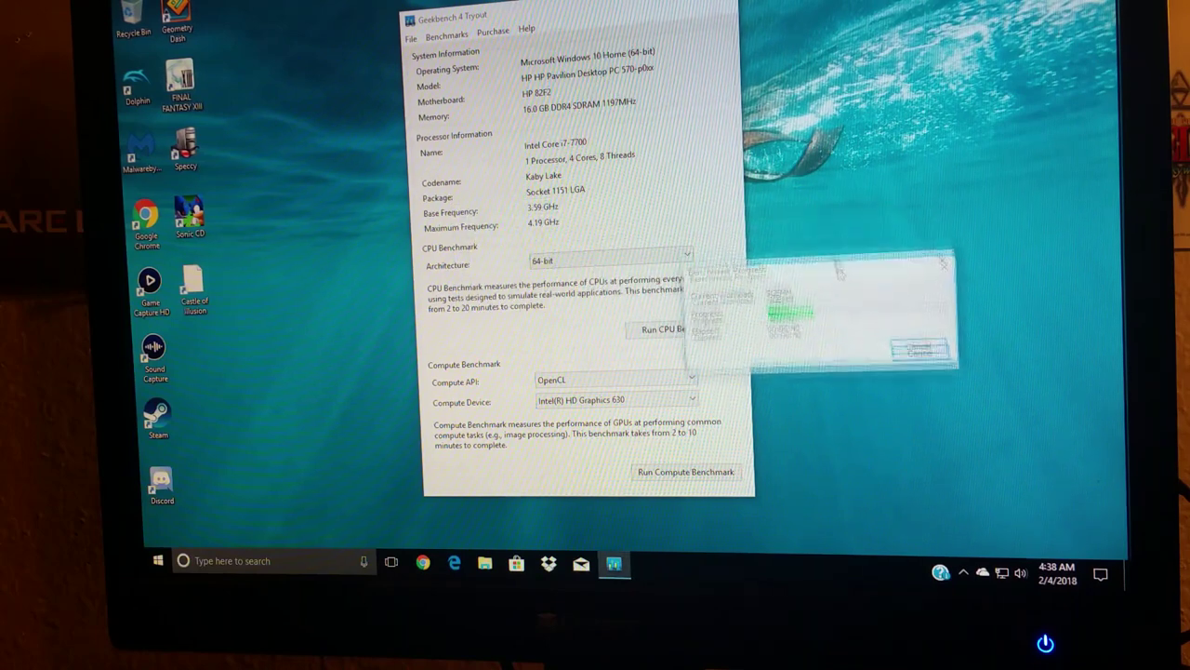